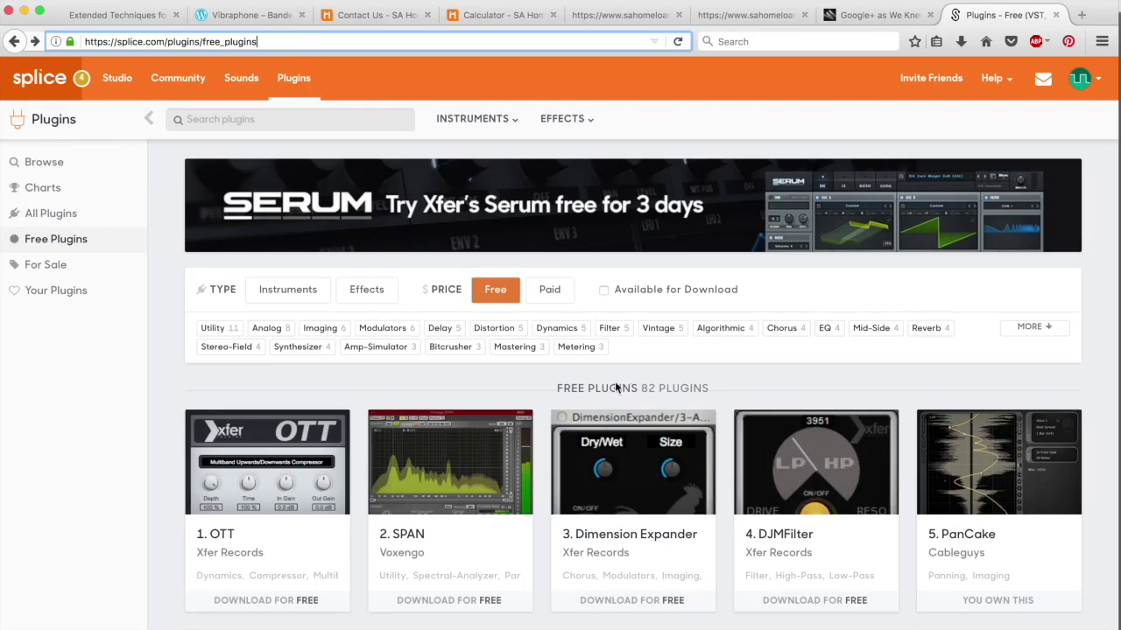
# Browse Splice's Free Plugins grid, confirm PanCake shows 'You Own This', and return to the list.
pyautogui.scroll(-10, 616, 388)
pyautogui.moveTo(174, 41); pyautogui.dragTo(289, 41)
pyautogui.click(310, 41)
pyautogui.scroll(-10, 648, 409)
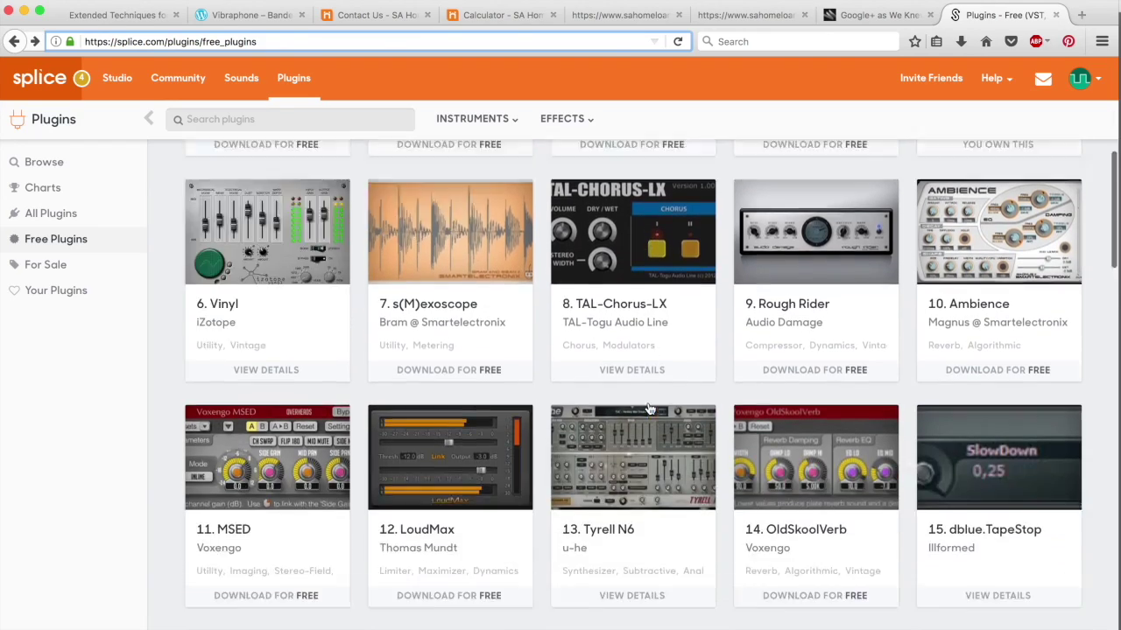
pyautogui.scroll(-15, 648, 408)
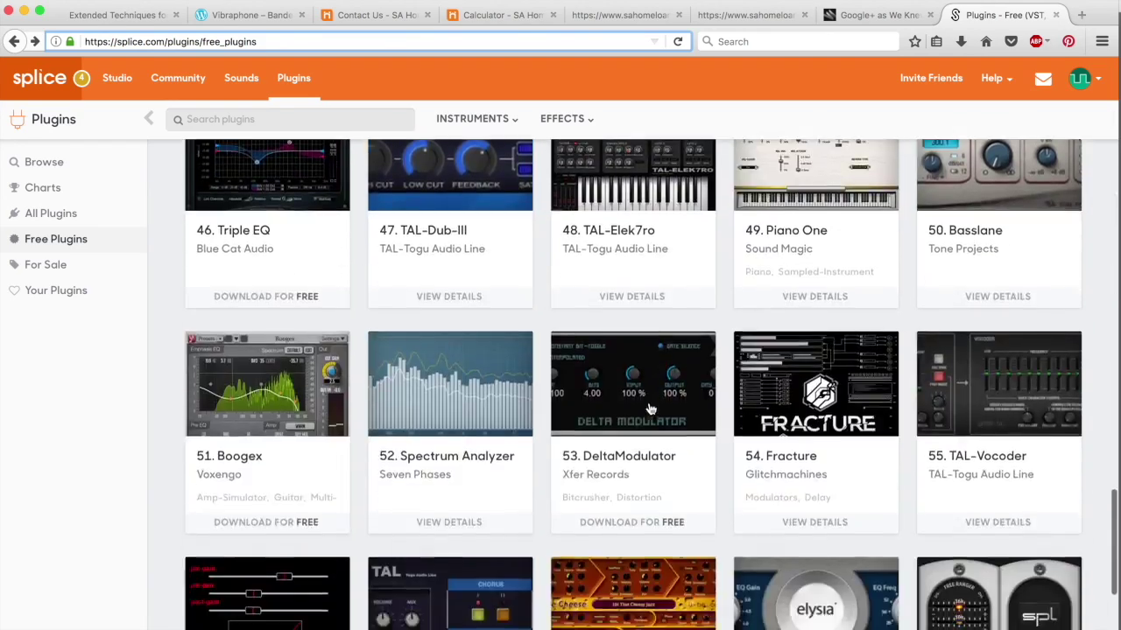
pyautogui.scroll(12, 649, 409)
pyautogui.scroll(12, 651, 410)
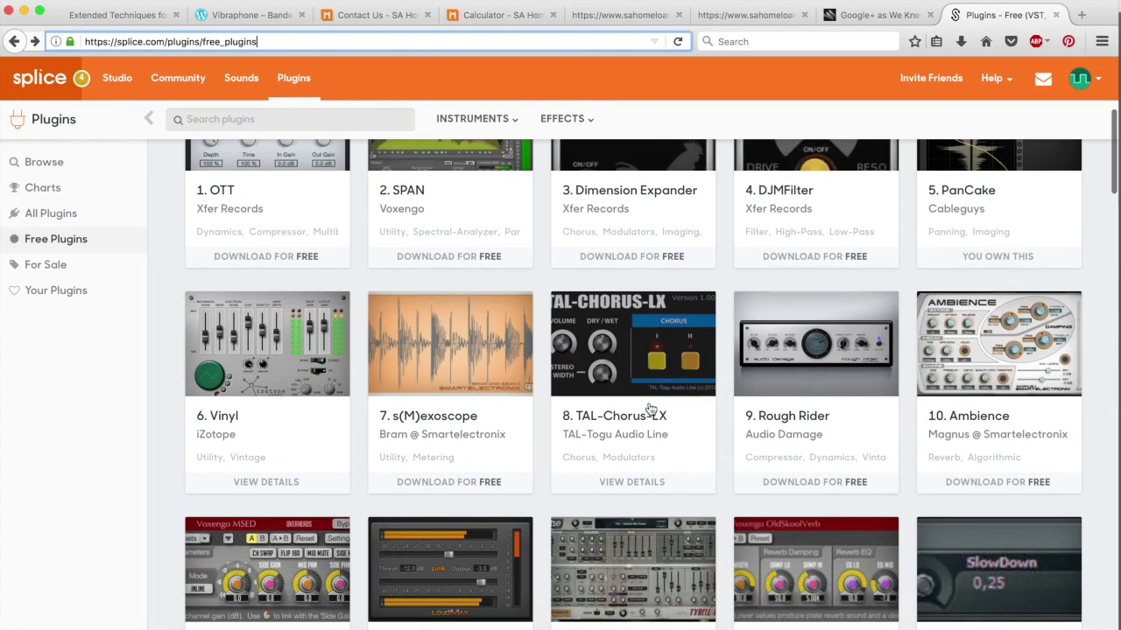
pyautogui.scroll(3, 651, 410)
pyautogui.scroll(1, 650, 409)
pyautogui.scroll(-2, 650, 408)
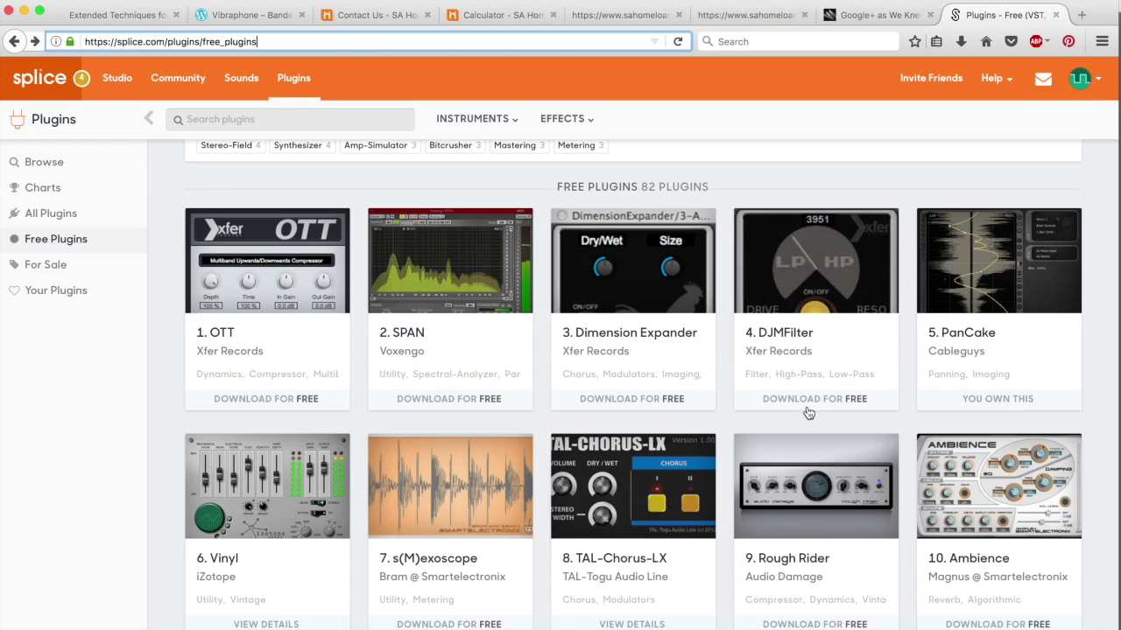
pyautogui.click(992, 403)
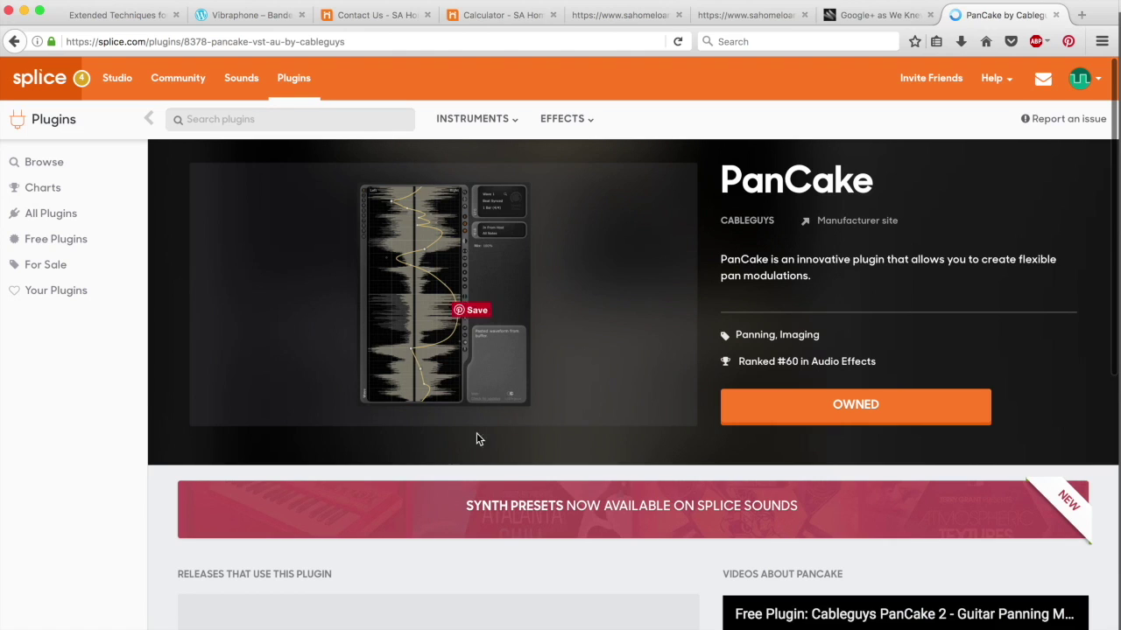
pyautogui.click(14, 41)
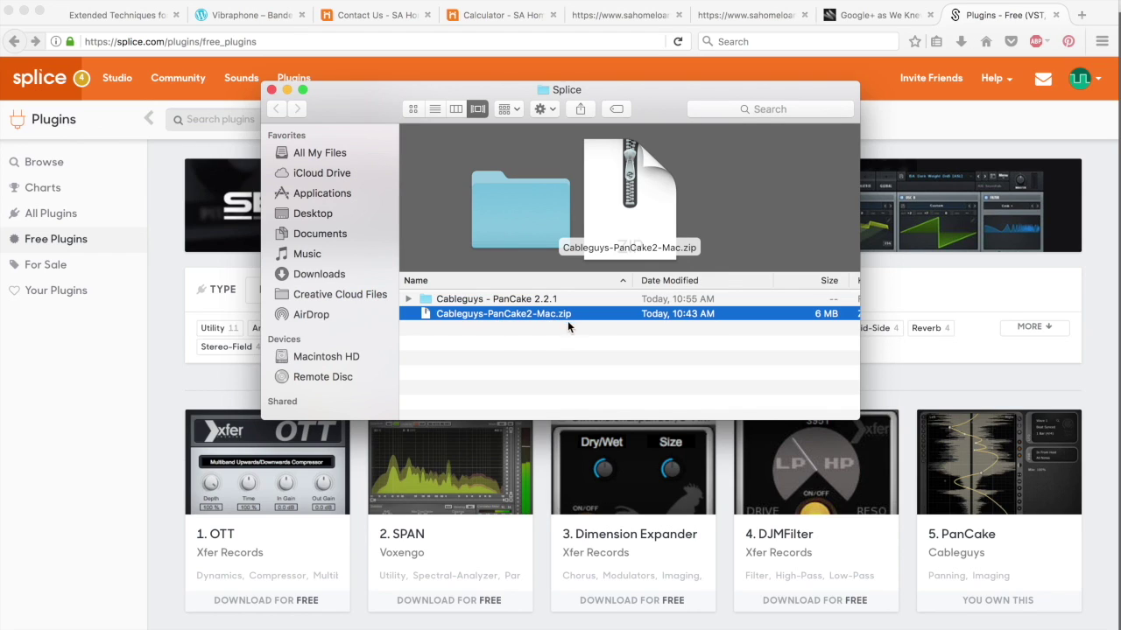
# Open the Cableguys - PanCake 2.2.1 folder and launch its .pkg installer.
pyautogui.click(518, 301)
pyautogui.doubleClick(517, 300)
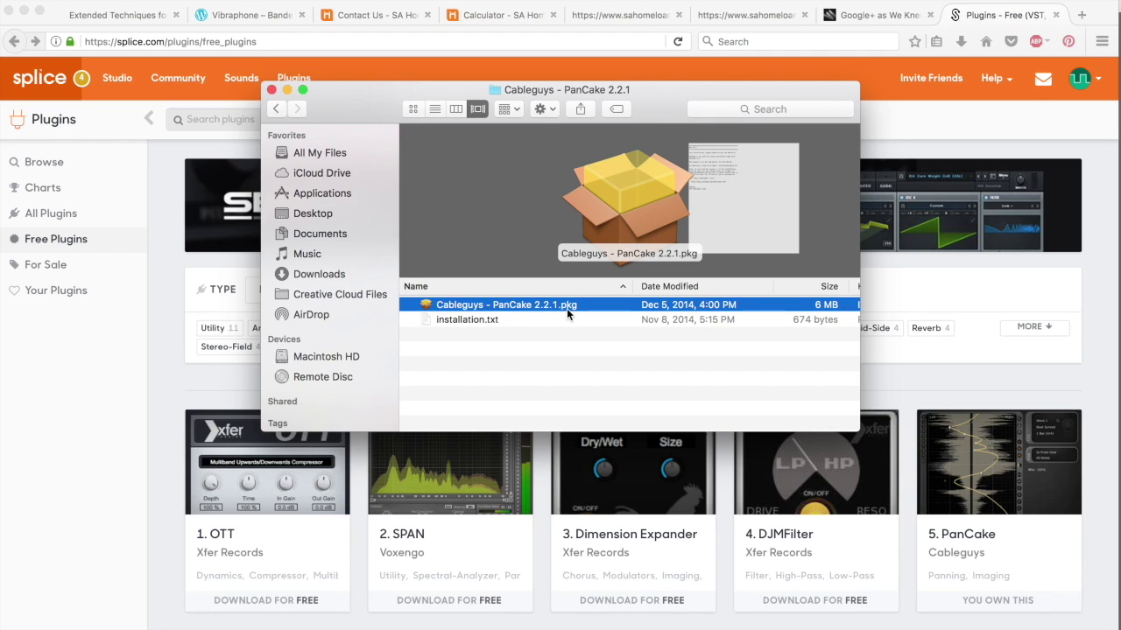
pyautogui.doubleClick(566, 308)
# Open the folder's installation.txt notes.
pyautogui.click(475, 321)
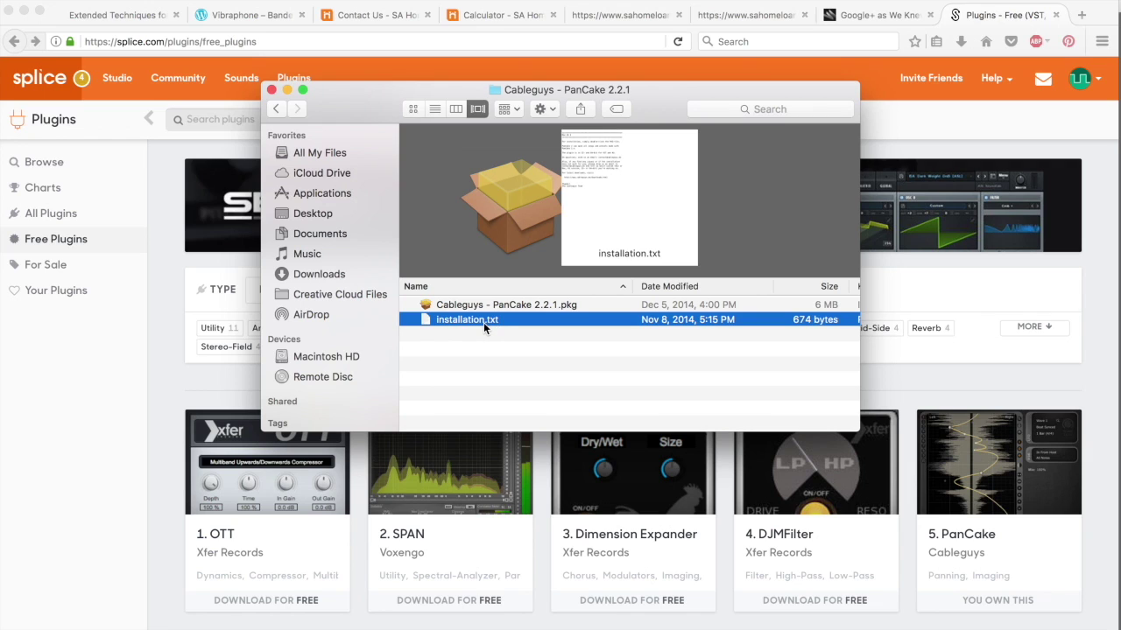
pyautogui.doubleClick(483, 322)
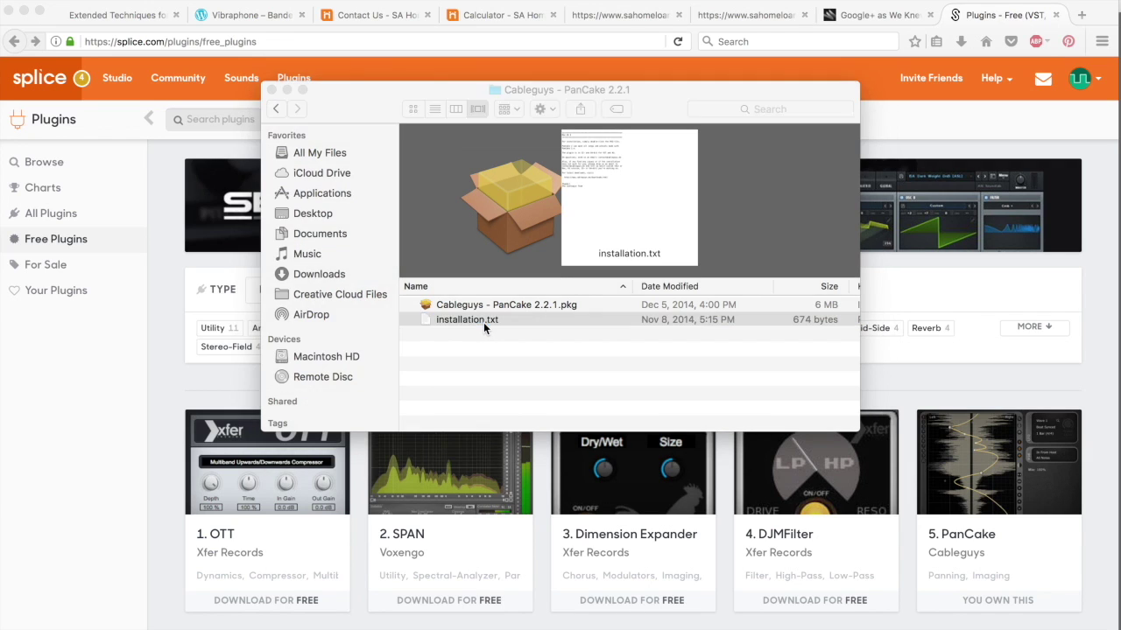
pyautogui.scroll(-2, 493, 188)
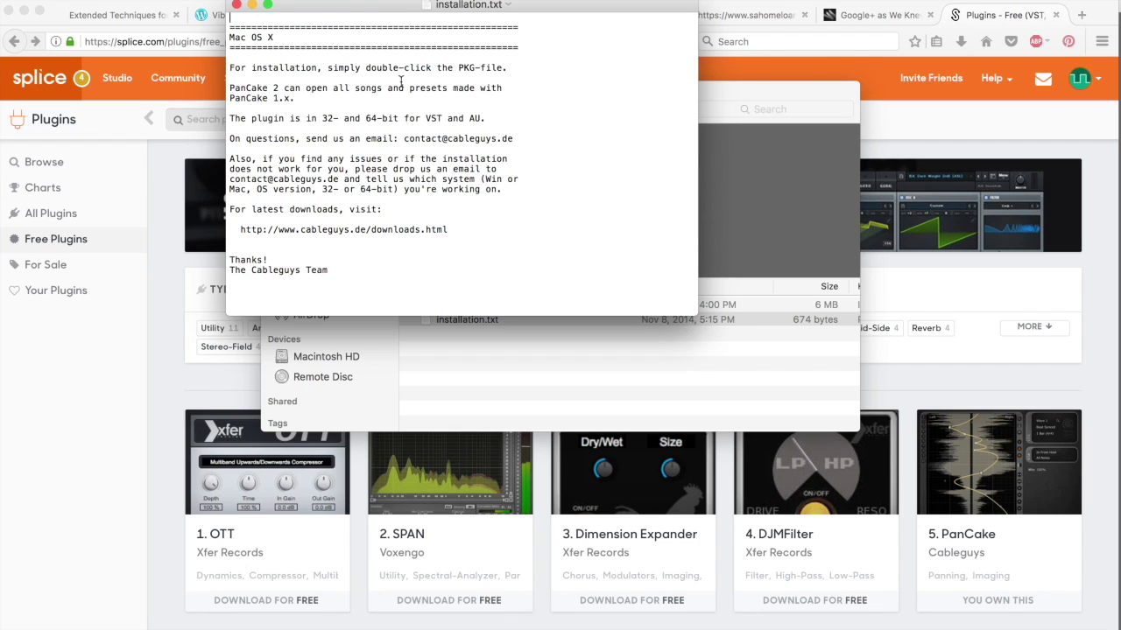
# Read the installation.txt instructions, highlighting the line about double-clicking the PKG file.
pyautogui.moveTo(243, 61); pyautogui.dragTo(596, 248)
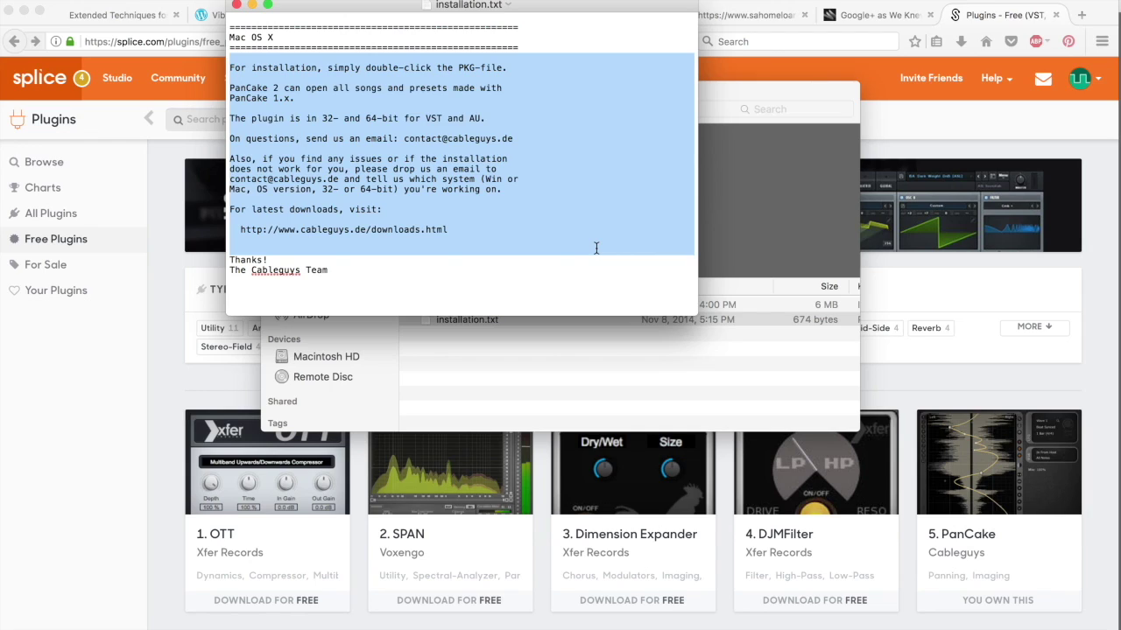
pyautogui.click(520, 172)
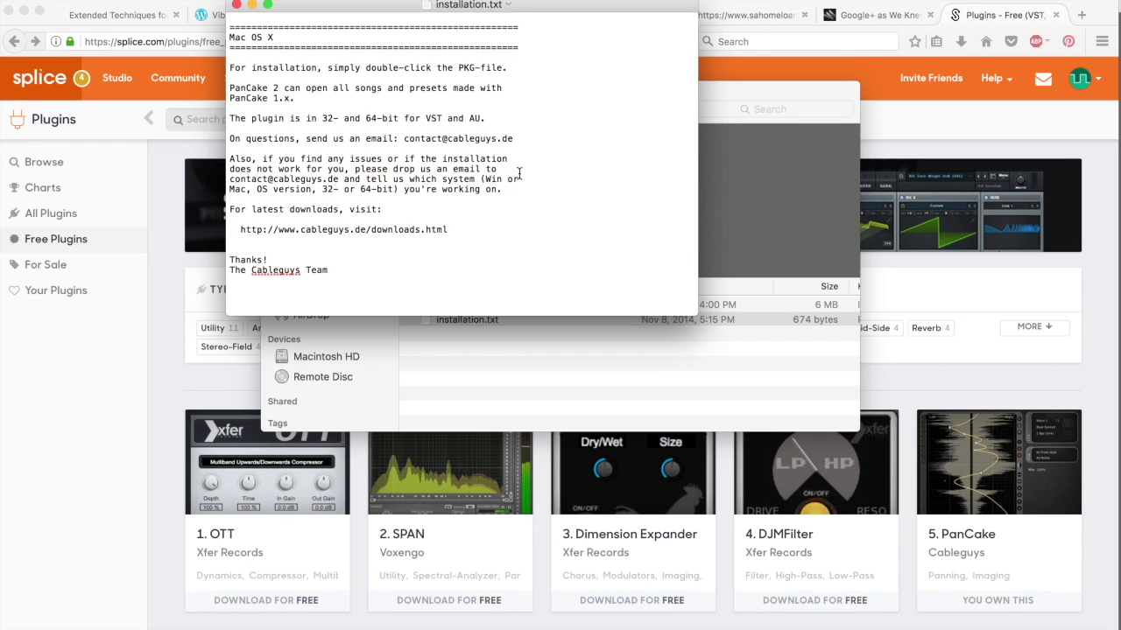
pyautogui.moveTo(425, 113); pyautogui.dragTo(324, 79)
pyautogui.click(326, 70)
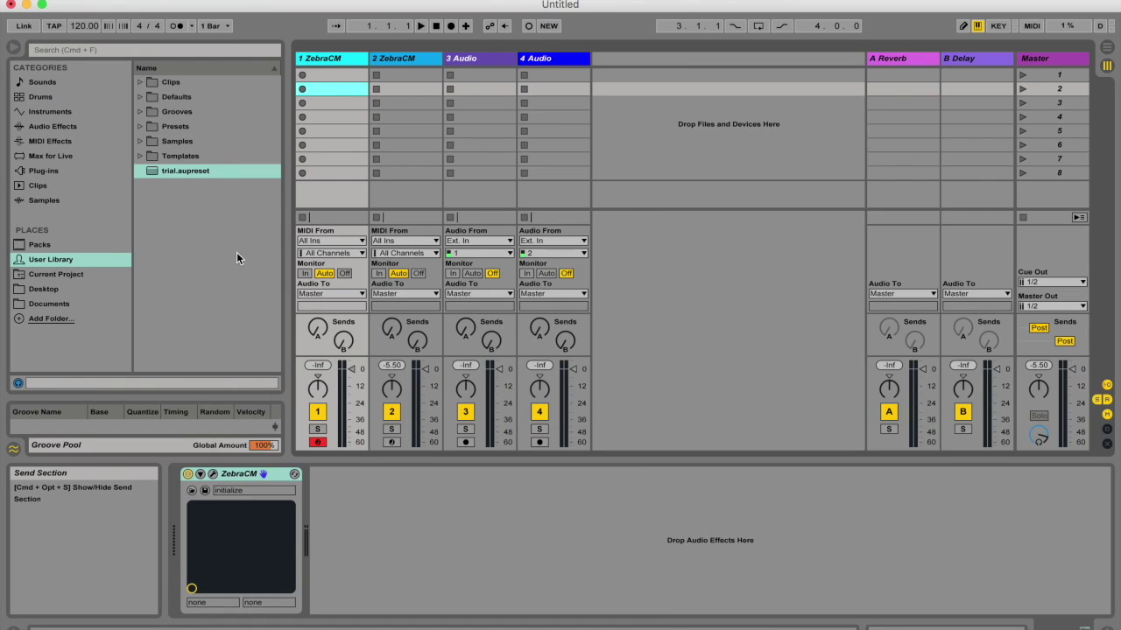
# Open Ableton Live's Preferences with Cmd+comma.
pyautogui.click(655, 304)
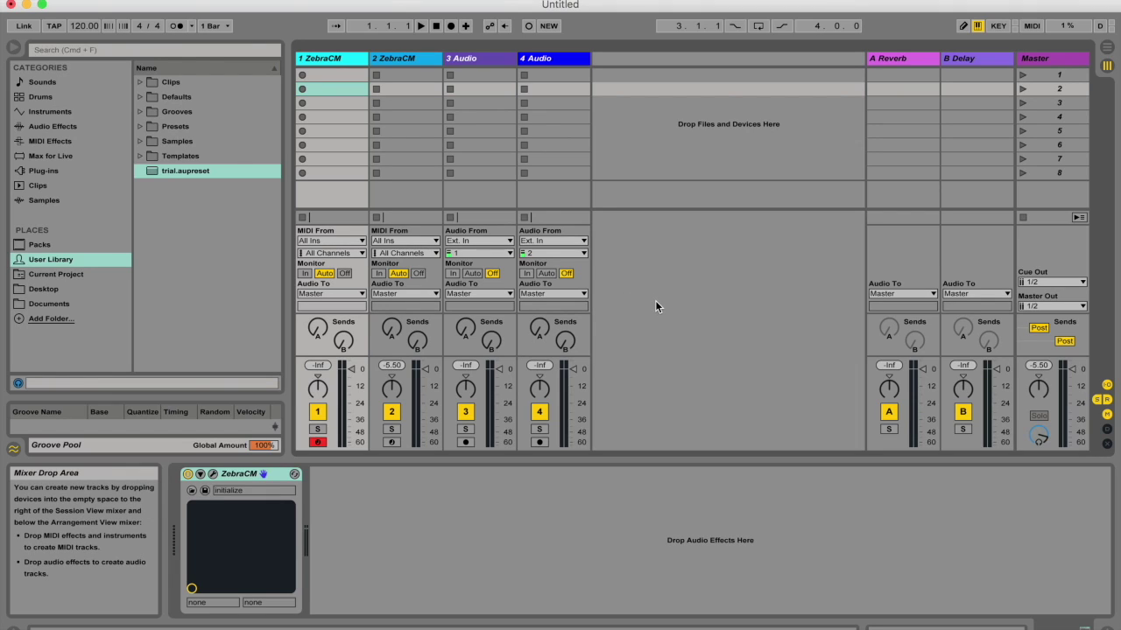
pyautogui.press('super+comma')
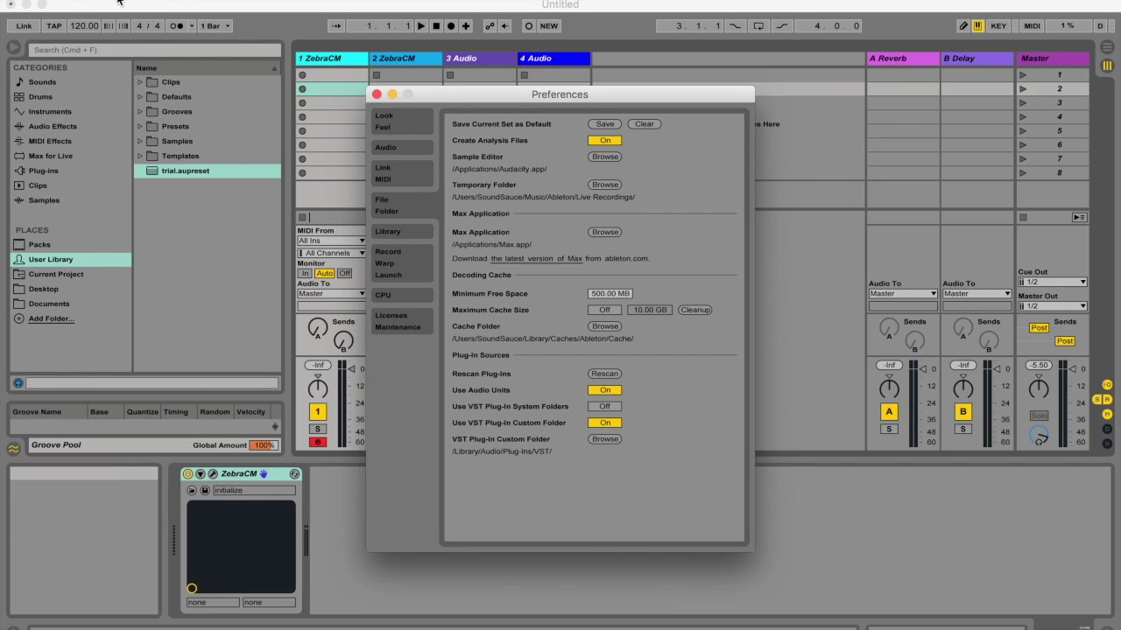
pyautogui.click(44, 1)
pyautogui.click(52, 27)
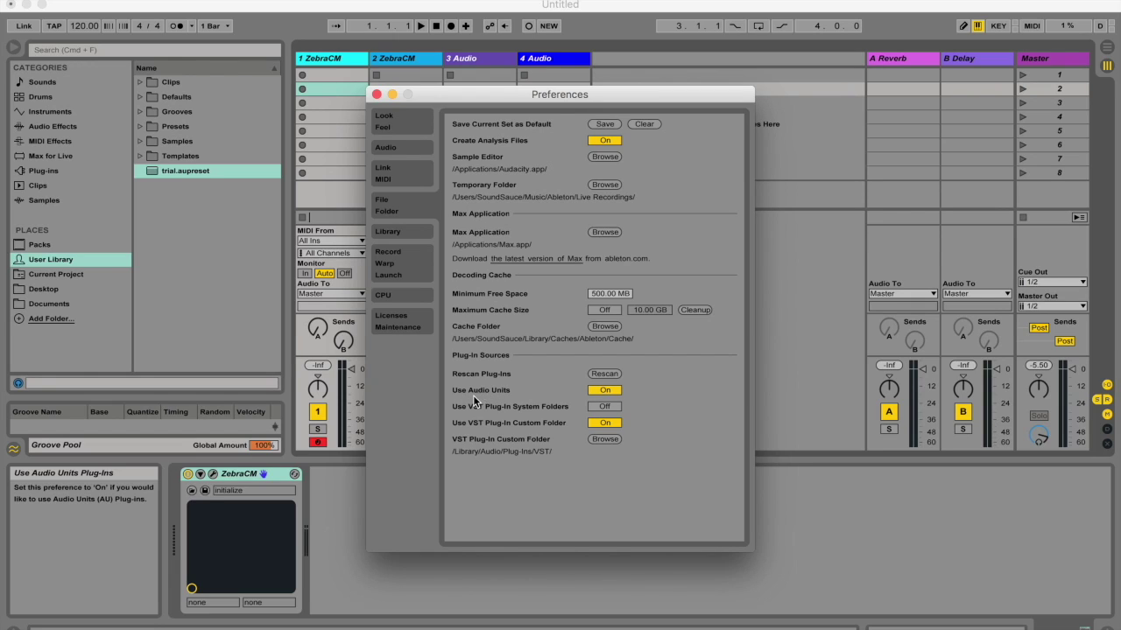
# Set the VST Plug-In Custom Folder to Splice's Cableguys - PanCake 2.2.1 folder.
pyautogui.click(605, 438)
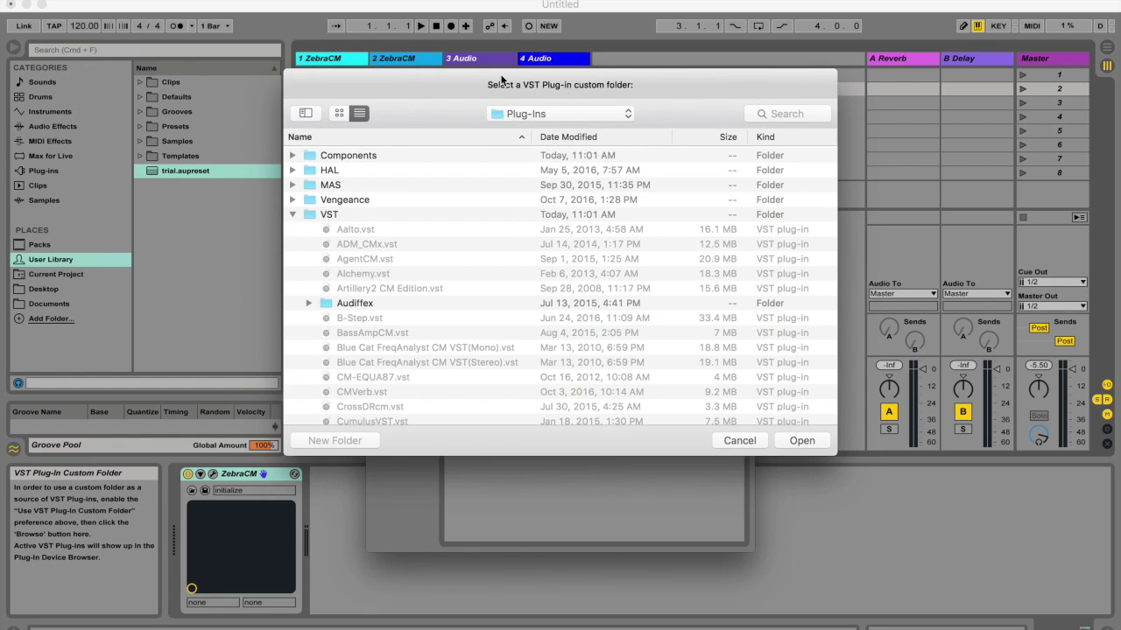
pyautogui.click(558, 115)
pyautogui.click(560, 113)
pyautogui.click(577, 109)
pyautogui.click(525, 227)
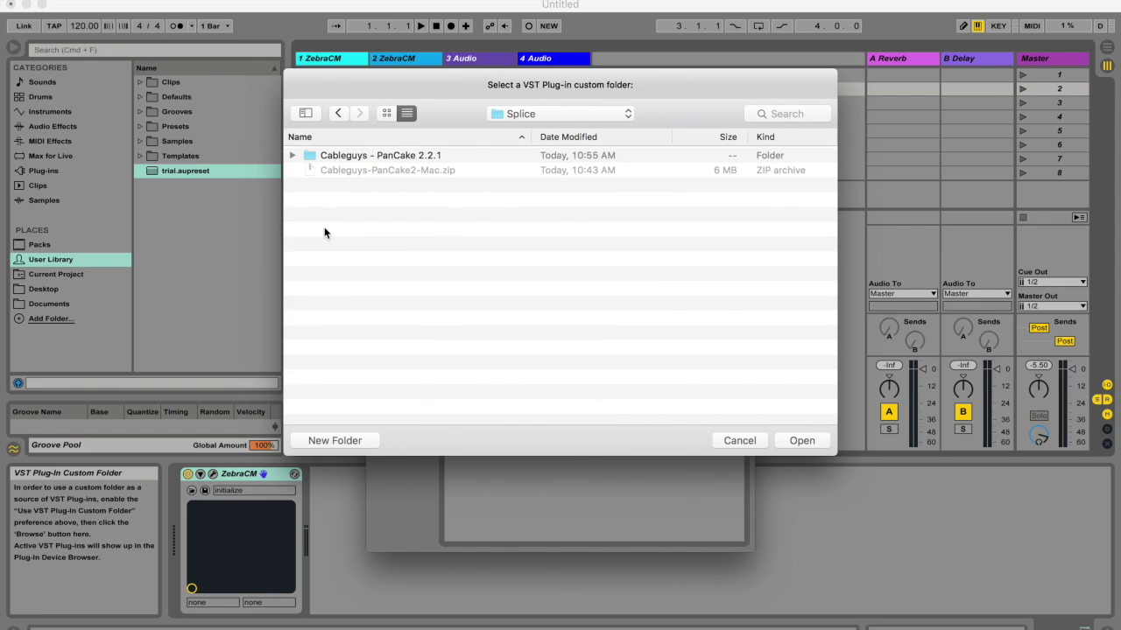
pyautogui.click(352, 159)
pyautogui.click(810, 442)
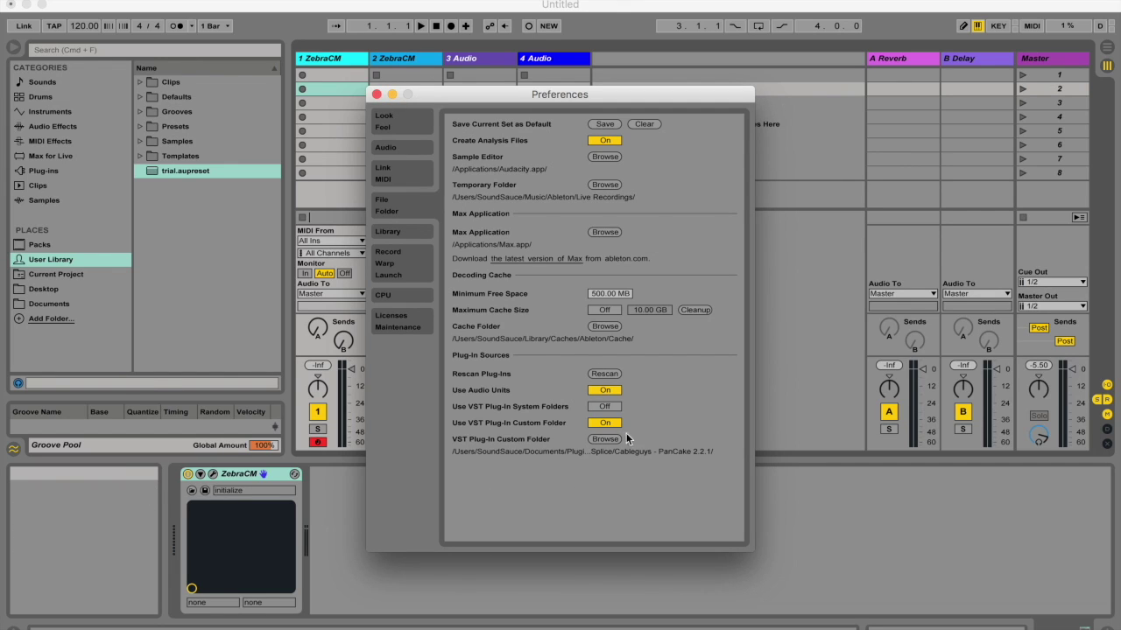
# Close Preferences, search plug-ins for 'pancake', and drag Cableguys PanCake2 onto the 3 Audio track.
pyautogui.click(376, 93)
pyautogui.click(139, 82)
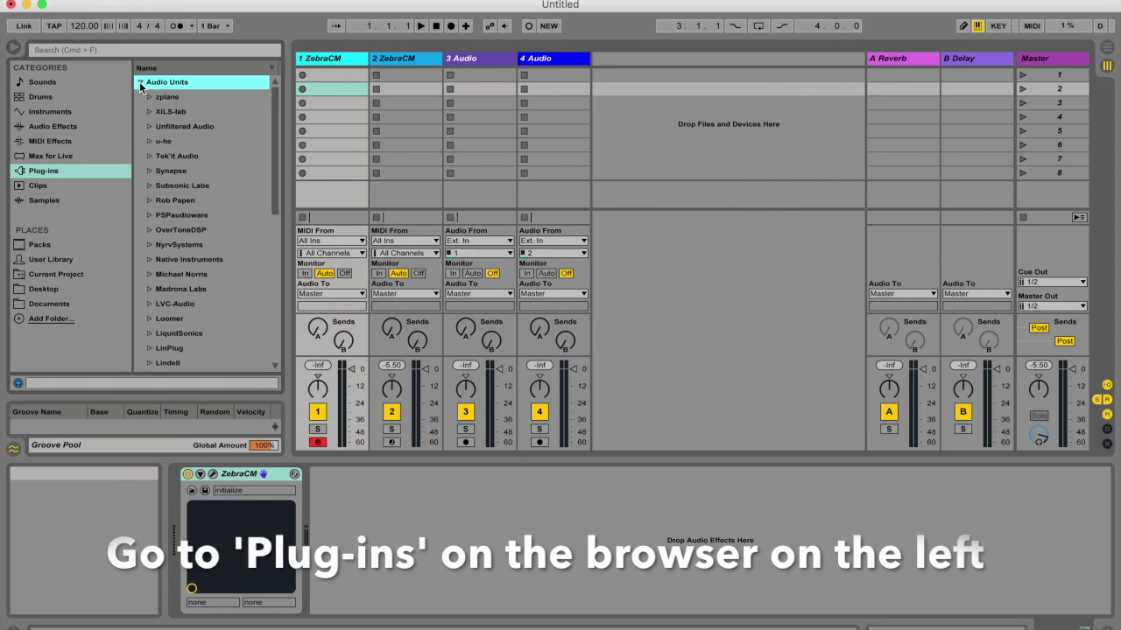
pyautogui.click(145, 54)
pyautogui.write('pancake')
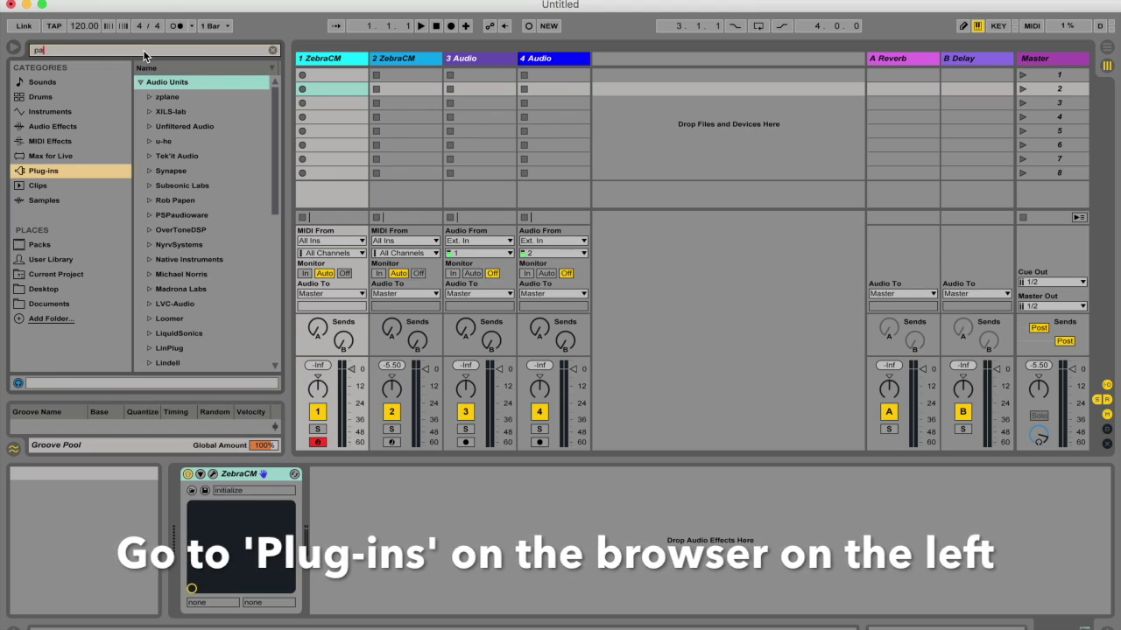
pyautogui.click(150, 97)
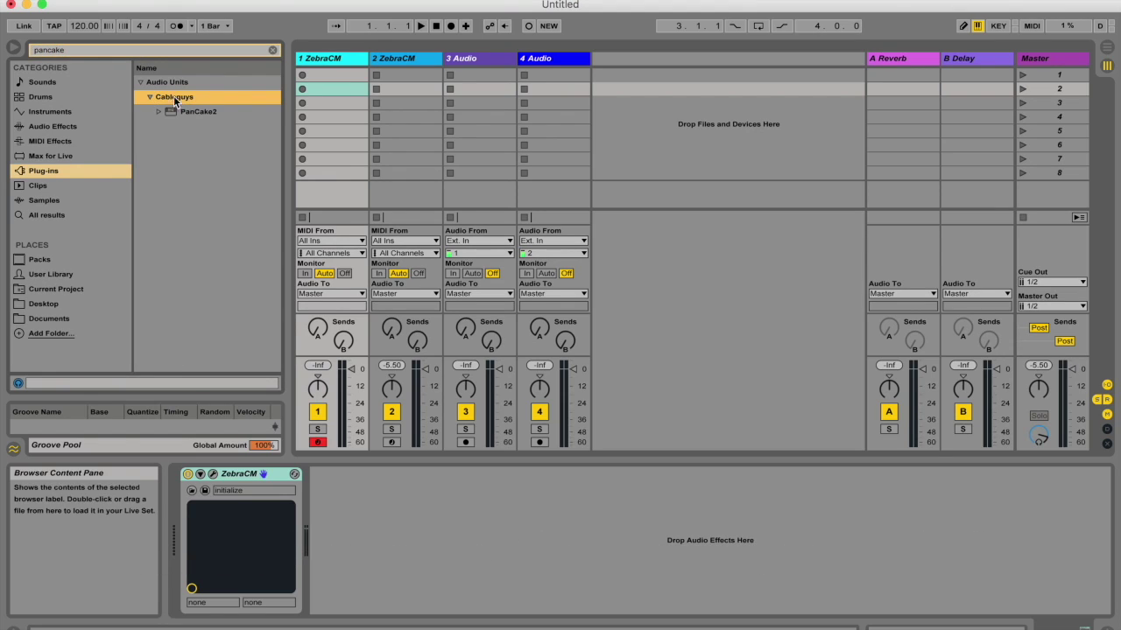
pyautogui.click(183, 114)
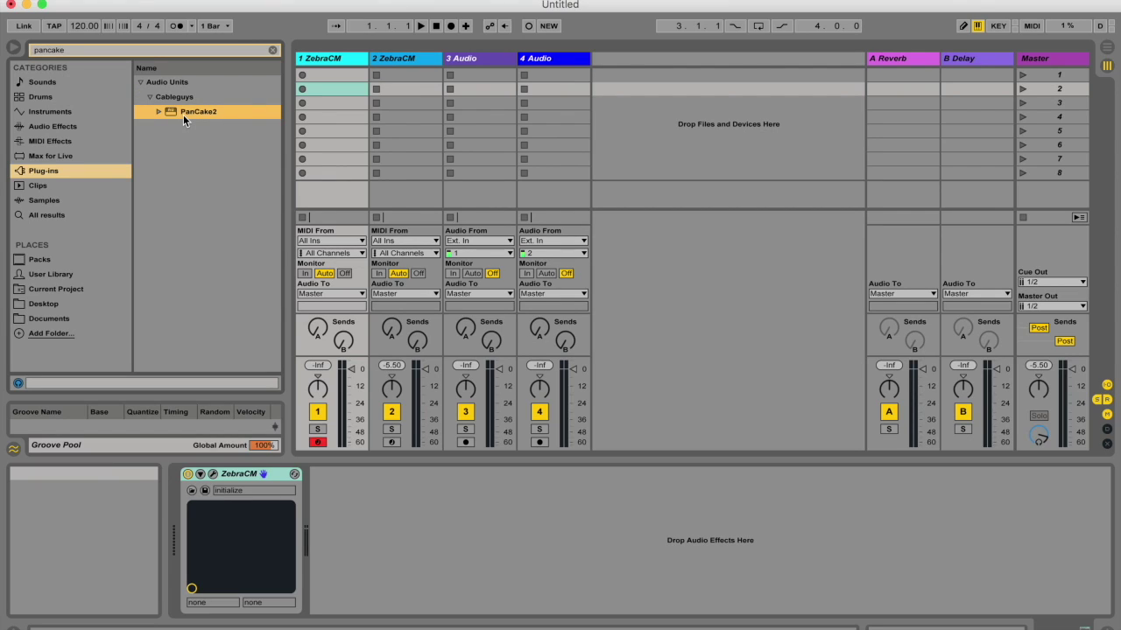
pyautogui.click(467, 87)
pyautogui.moveTo(392, 96); pyautogui.dragTo(482, 74)
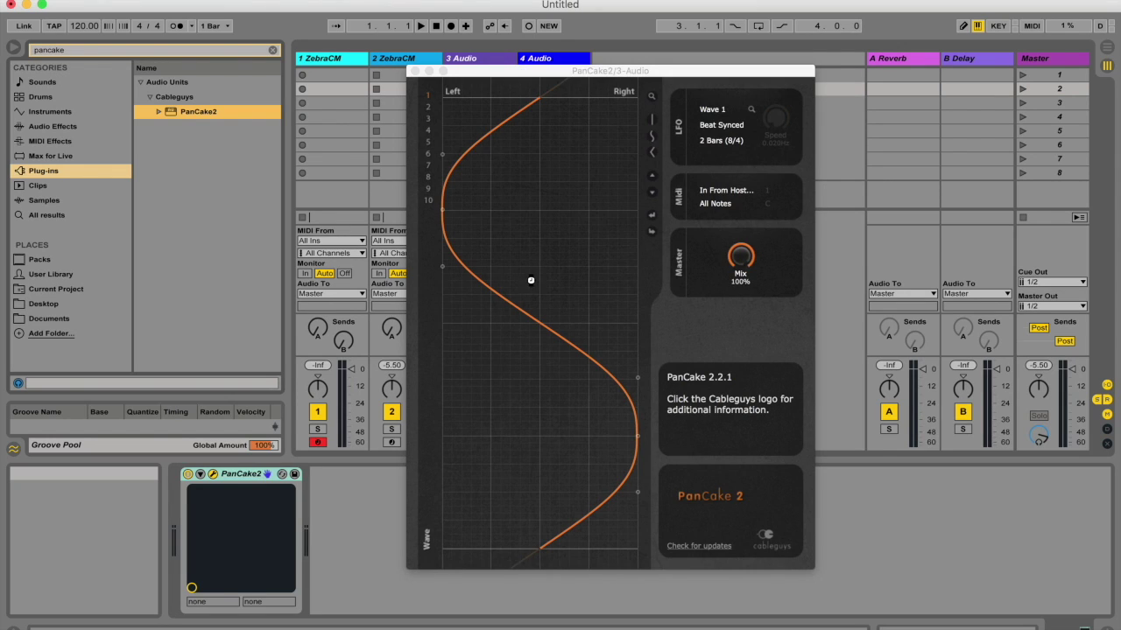
# Drop 00DB_Horny_morning_A into 3 Audio's first slot, play it through PanCake2, then close the plugin window.
pyautogui.moveTo(449, 71); pyautogui.dragTo(588, 69)
pyautogui.click(39, 201)
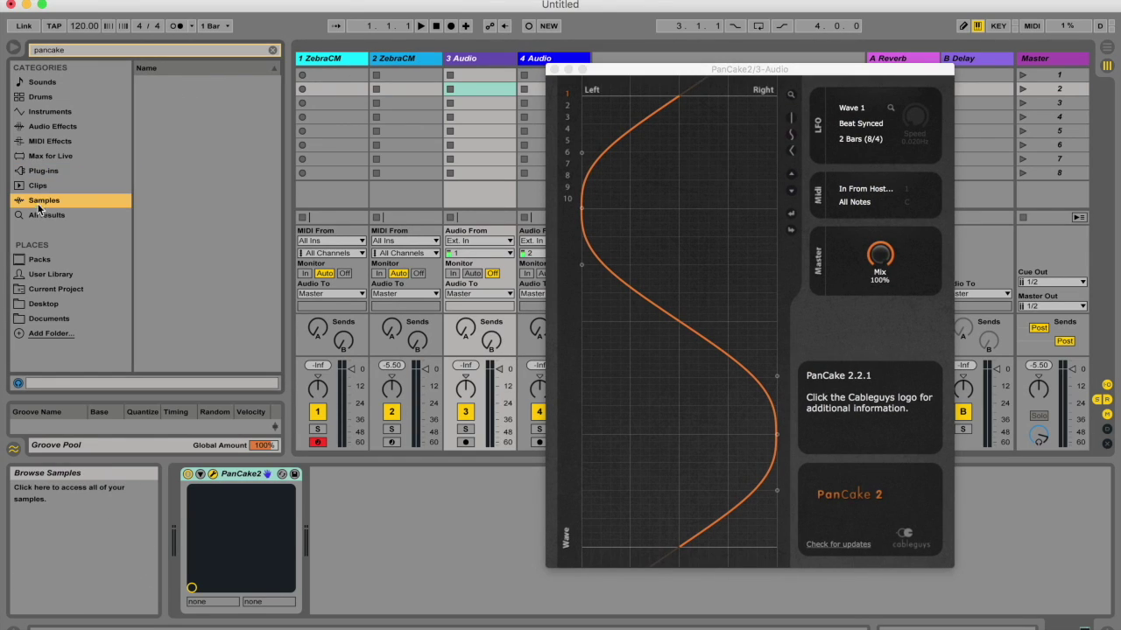
pyautogui.click(272, 50)
pyautogui.moveTo(210, 186); pyautogui.dragTo(455, 75)
pyautogui.click(449, 76)
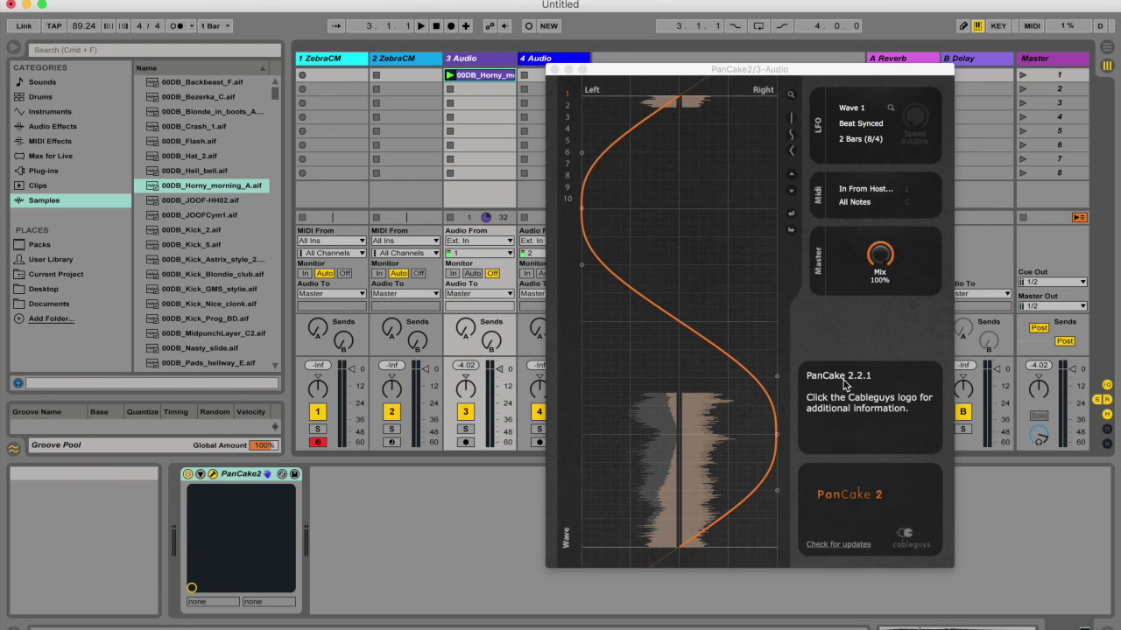
pyautogui.click(554, 70)
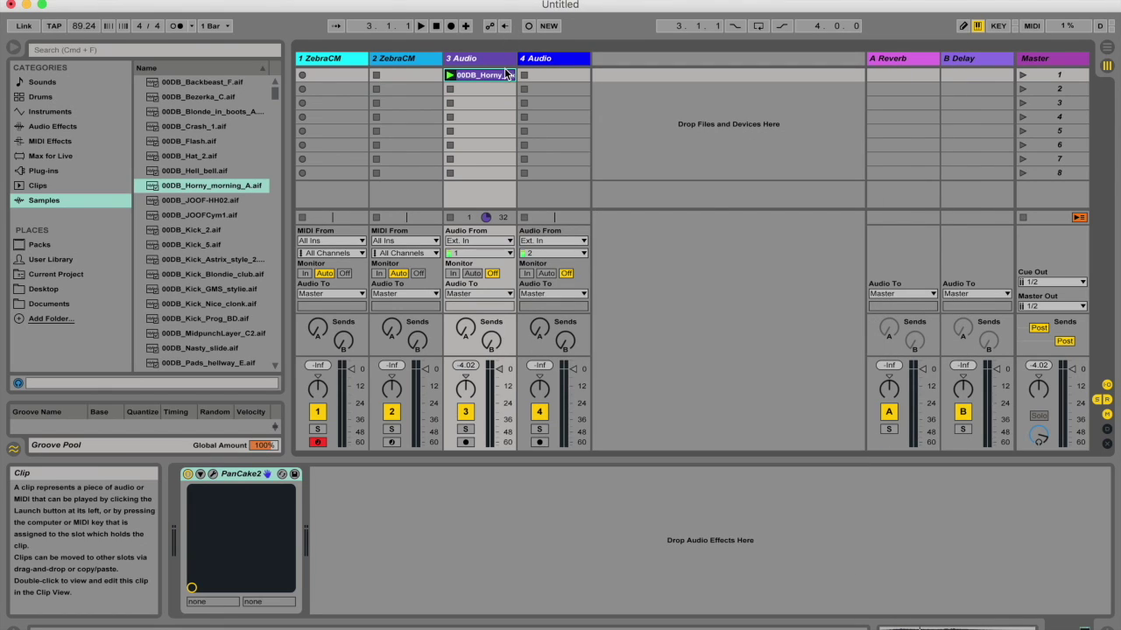
pyautogui.click(69, 128)
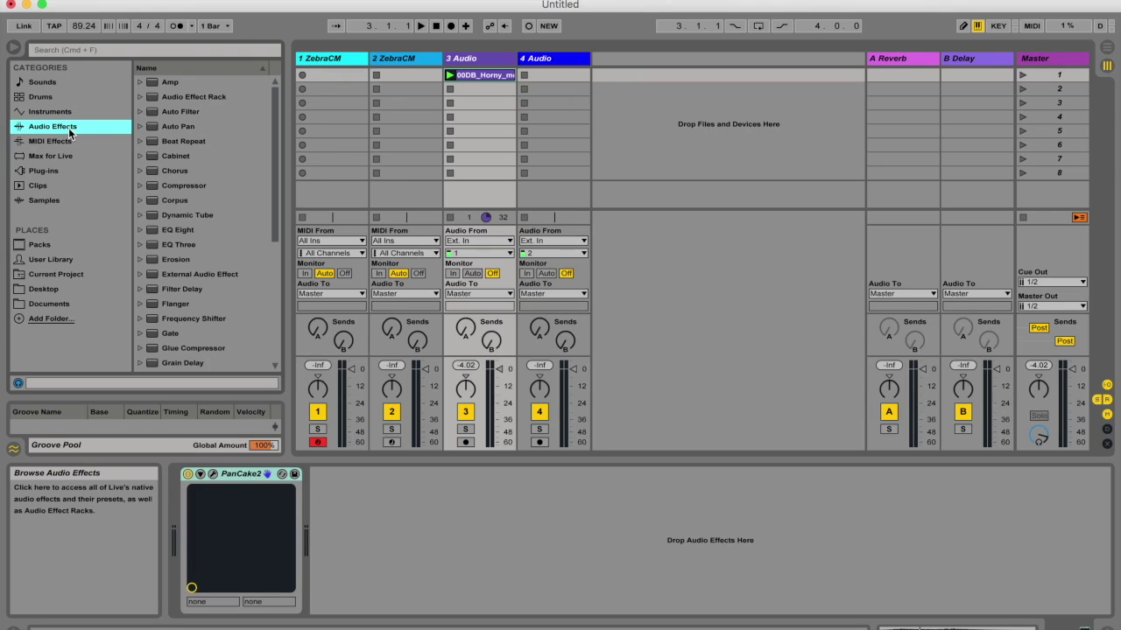